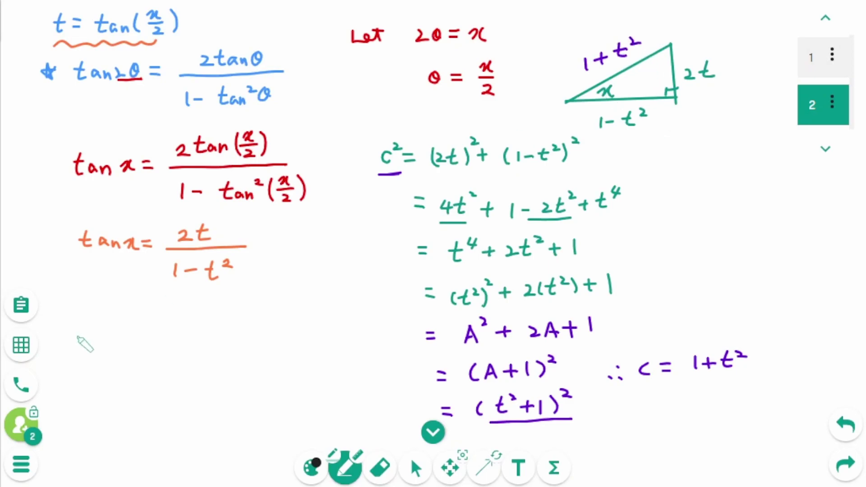
- Circle the labelled triangle and write sin x = 2t/(1+t²) below the tan x result
mouse_move(103, 316)
mouse_down()
mouse_move(92, 326)
mouse_move(111, 326)
mouse_up()
mouse_move(107, 312)
mouse_down()
mouse_move(126, 325)
mouse_move(161, 324)
mouse_up()
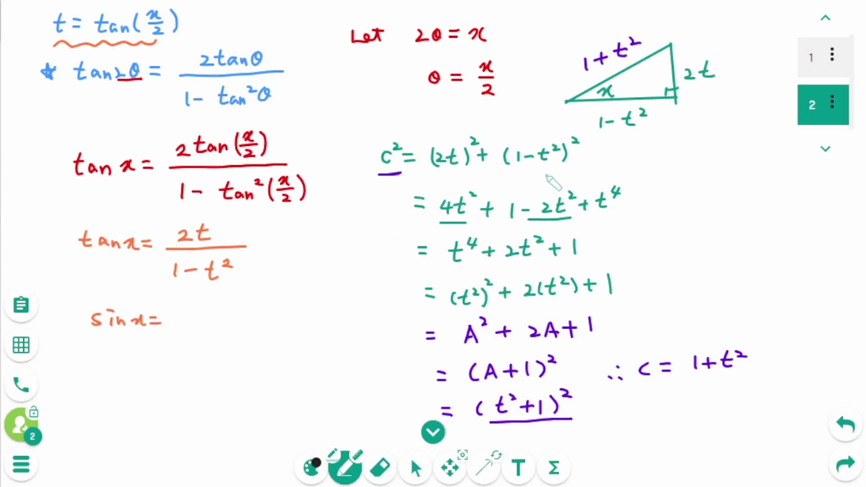
mouse_move(736, 64)
mouse_down()
mouse_move(676, 134)
mouse_move(733, 67)
mouse_up()
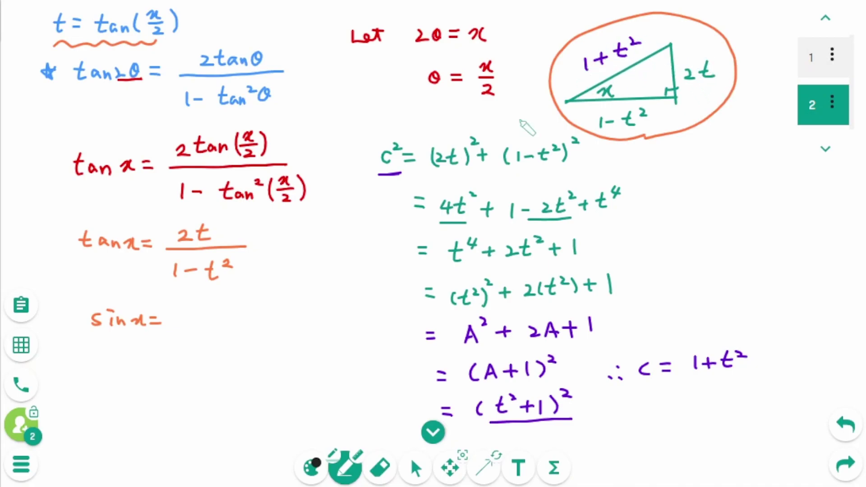
drag(194, 302, 205, 310)
mouse_move(204, 302)
mouse_down()
mouse_move(220, 302)
mouse_move(215, 311)
mouse_move(233, 317)
mouse_move(193, 345)
mouse_up()
drag(198, 338, 221, 345)
drag(216, 339, 239, 337)
- Write cos x = (1−t²)/(1+t²) below sin x
mouse_move(100, 375)
mouse_down()
mouse_move(105, 386)
mouse_move(112, 380)
mouse_up()
mouse_move(124, 377)
mouse_down()
mouse_move(119, 387)
mouse_move(144, 388)
mouse_up()
drag(143, 375, 132, 388)
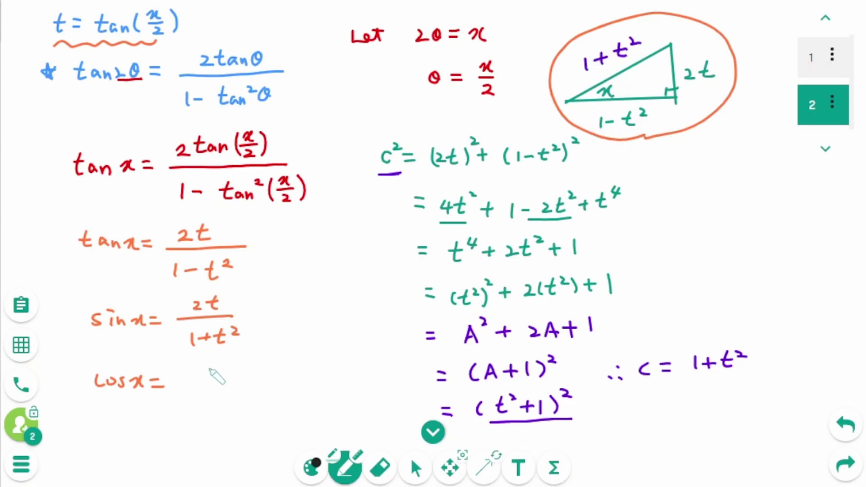
drag(199, 363, 200, 374)
drag(212, 369, 239, 366)
drag(232, 361, 251, 381)
mouse_move(205, 397)
mouse_down()
mouse_move(205, 405)
mouse_move(223, 399)
mouse_up()
mouse_move(219, 395)
mouse_down()
mouse_move(219, 404)
mouse_move(240, 396)
mouse_move(233, 406)
mouse_up()
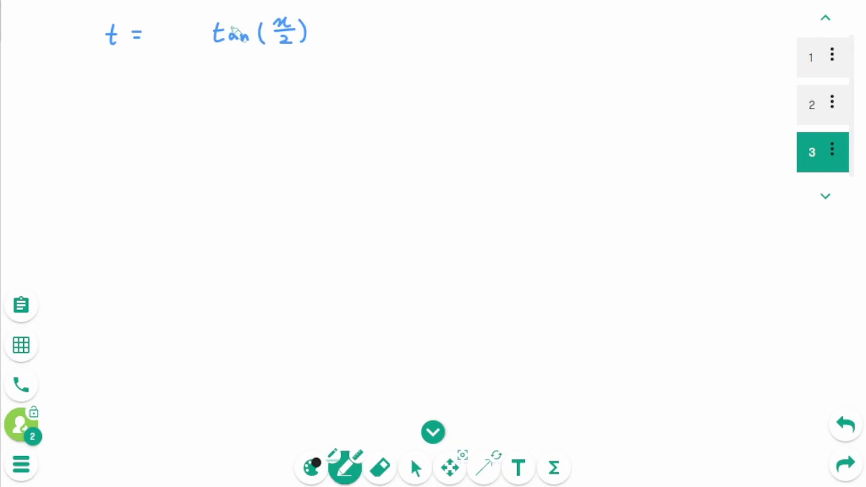
- Apply inverse tangent to both sides of t = tan(x/2)
mouse_move(51, 28)
mouse_down()
mouse_move(58, 45)
mouse_move(85, 45)
mouse_move(86, 30)
mouse_up()
mouse_move(86, 28)
mouse_down()
mouse_move(100, 45)
mouse_move(129, 45)
mouse_move(158, 45)
mouse_up()
mouse_move(153, 32)
mouse_down()
mouse_move(186, 44)
mouse_move(190, 25)
mouse_up()
drag(191, 22, 205, 46)
drag(316, 17, 319, 42)
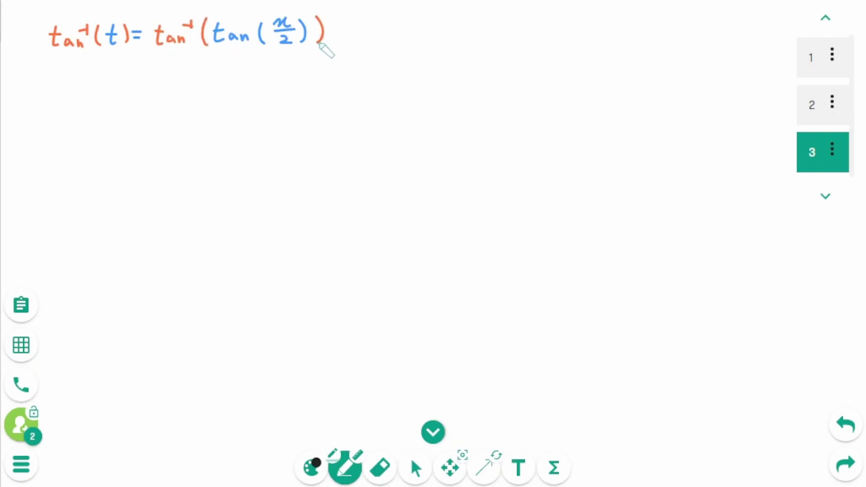
- Simplify the result to tan⁻¹t = x/2 on the next line
drag(64, 75, 63, 93)
drag(59, 83, 99, 94)
drag(101, 80, 121, 94)
mouse_move(116, 84)
mouse_down()
mouse_move(150, 84)
mouse_move(151, 91)
mouse_move(201, 78)
mouse_move(204, 106)
mouse_up()
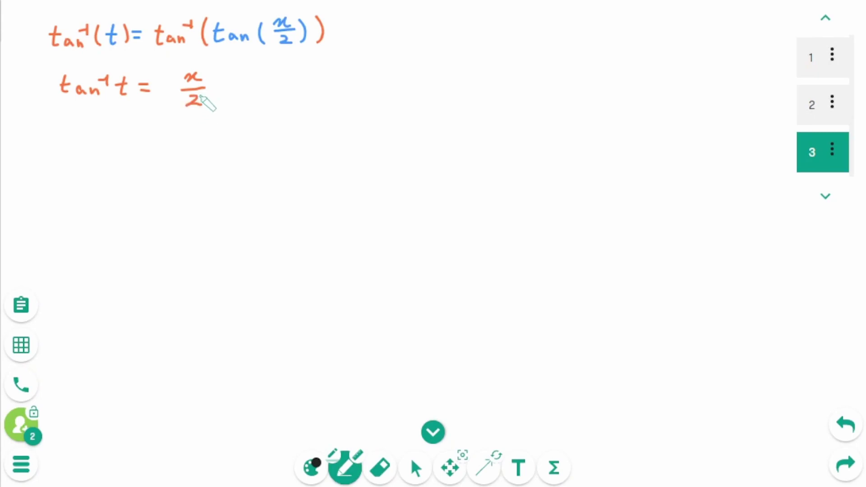
- Differentiate both sides to get 1/(1+t²) dt = ½ dx
mouse_move(95, 125)
mouse_down()
mouse_move(95, 136)
mouse_move(129, 134)
mouse_up()
mouse_move(84, 155)
mouse_down()
mouse_move(84, 165)
mouse_move(103, 160)
mouse_up()
mouse_move(97, 155)
mouse_down()
mouse_move(97, 163)
mouse_move(116, 166)
mouse_move(150, 147)
mouse_up()
drag(153, 139, 187, 134)
mouse_move(178, 141)
mouse_down()
mouse_move(221, 133)
mouse_move(230, 151)
mouse_move(274, 141)
mouse_up()
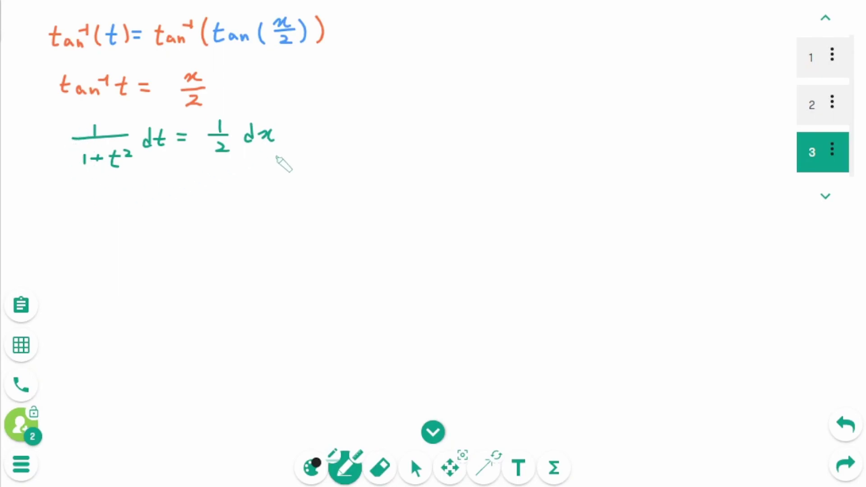
- Rearrange to 2/(1+t²) dt = dx, then add a blank page 4
drag(106, 199, 147, 212)
mouse_move(98, 230)
mouse_down()
mouse_move(98, 240)
mouse_move(121, 233)
mouse_up()
mouse_move(115, 229)
mouse_down()
mouse_move(114, 239)
mouse_move(136, 231)
mouse_move(131, 240)
mouse_move(177, 226)
mouse_up()
drag(170, 215, 199, 215)
drag(189, 221, 249, 221)
drag(254, 208, 251, 214)
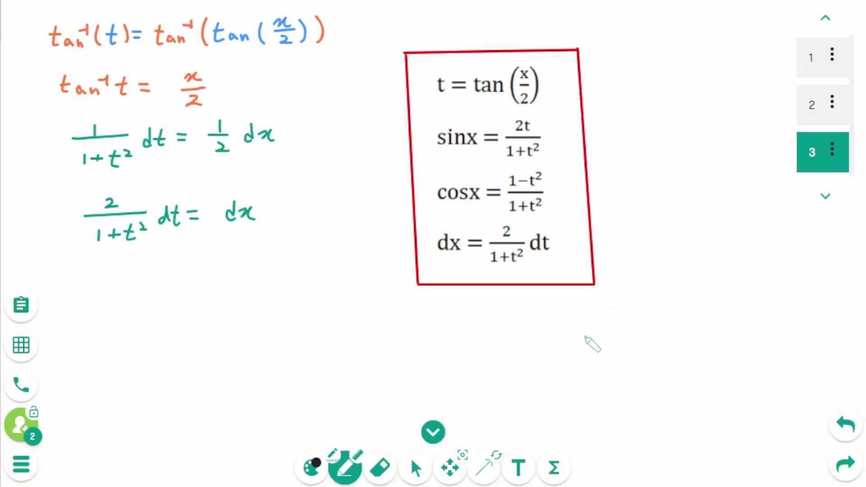
key(Page_Down)
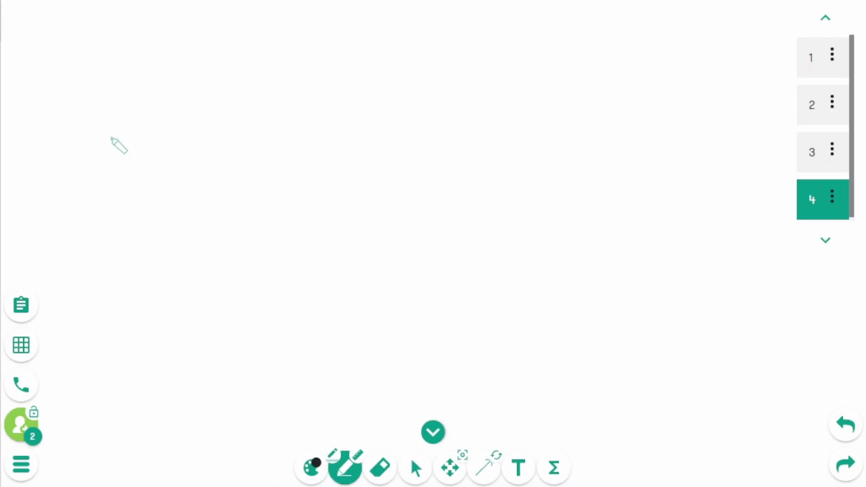
- Write t = tan(x/2) and draw a right triangle with angle x/2 and opposite side t
mouse_move(84, 34)
mouse_down()
mouse_move(100, 30)
mouse_move(96, 42)
mouse_move(124, 29)
mouse_up()
mouse_move(112, 38)
mouse_down()
mouse_move(160, 29)
mouse_move(162, 39)
mouse_move(182, 34)
mouse_move(205, 46)
mouse_move(210, 33)
mouse_move(234, 41)
mouse_up()
mouse_move(71, 122)
mouse_down()
mouse_move(189, 65)
mouse_move(190, 125)
mouse_up()
mouse_move(69, 124)
mouse_down()
mouse_move(197, 120)
mouse_move(180, 120)
mouse_up()
drag(121, 99, 131, 106)
mouse_move(131, 99)
mouse_down()
mouse_move(122, 108)
mouse_move(134, 120)
mouse_up()
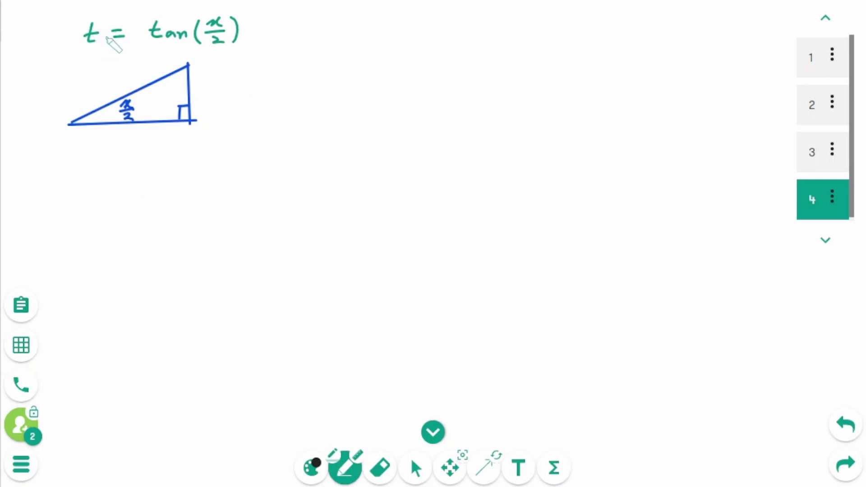
mouse_move(203, 94)
mouse_down()
mouse_move(219, 93)
mouse_move(220, 100)
mouse_up()
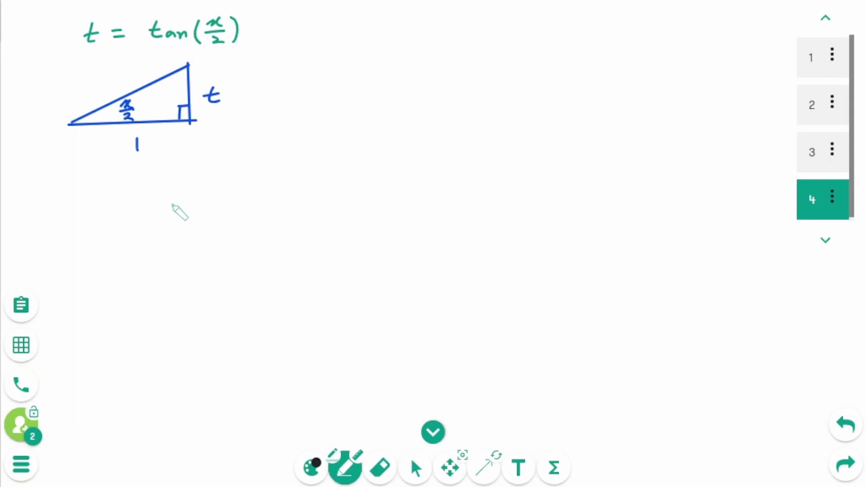
- Use Pythagoras, c² = 1² + t², to label the hypotenuse √(1+t²), then begin sin(x/2)
mouse_move(83, 177)
mouse_down()
mouse_move(78, 188)
mouse_move(91, 174)
mouse_up()
mouse_move(98, 178)
mouse_down()
mouse_move(129, 186)
mouse_move(142, 172)
mouse_up()
mouse_move(147, 180)
mouse_down()
mouse_move(178, 185)
mouse_move(194, 168)
mouse_up()
mouse_move(82, 219)
mouse_down()
mouse_move(80, 230)
mouse_move(197, 206)
mouse_up()
mouse_move(141, 226)
mouse_down()
mouse_move(143, 237)
mouse_move(162, 232)
mouse_up()
mouse_move(155, 225)
mouse_down()
mouse_move(155, 239)
mouse_move(177, 231)
mouse_up()
mouse_move(173, 224)
mouse_down()
mouse_move(179, 238)
mouse_move(191, 225)
mouse_up()
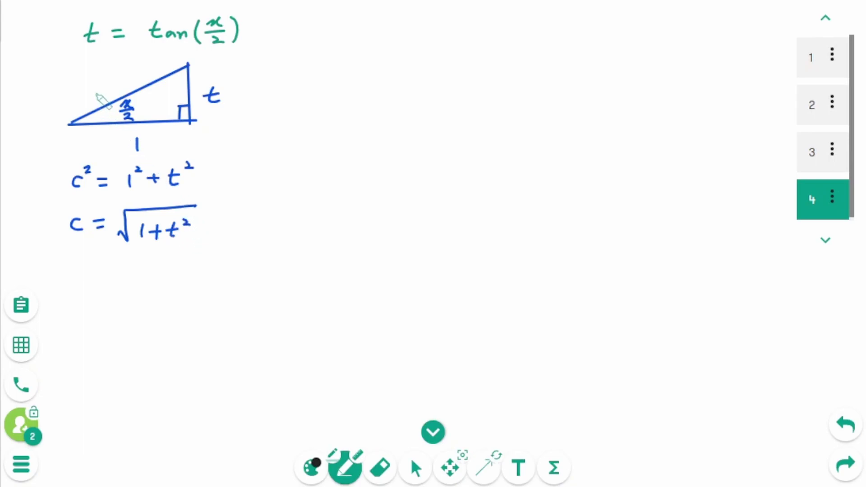
mouse_move(88, 82)
mouse_down()
mouse_move(139, 64)
mouse_move(135, 79)
mouse_up()
mouse_move(129, 72)
mouse_down()
mouse_move(134, 85)
mouse_move(145, 75)
mouse_up()
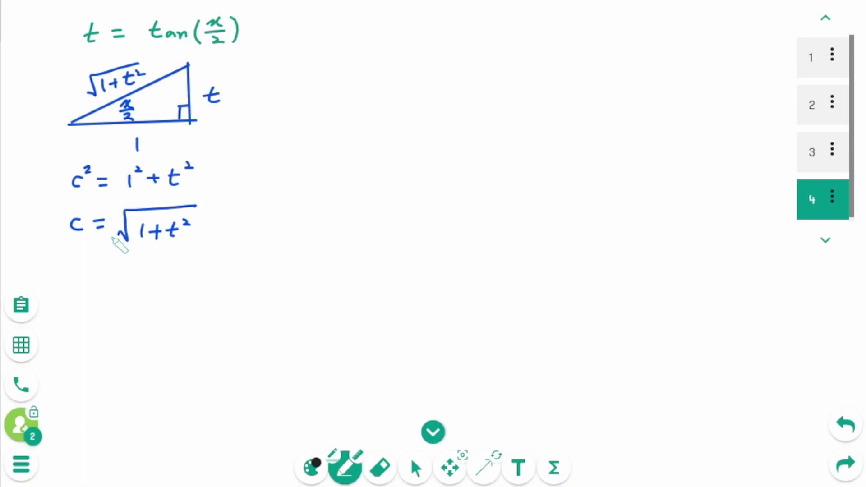
mouse_move(71, 280)
mouse_down()
mouse_move(62, 292)
mouse_move(78, 292)
mouse_up()
mouse_move(75, 279)
mouse_down()
mouse_move(102, 296)
mouse_move(122, 276)
mouse_move(132, 298)
mouse_move(152, 284)
mouse_up()
- Write sin(x/2) = t/√(1+t²) in green
drag(143, 291, 152, 290)
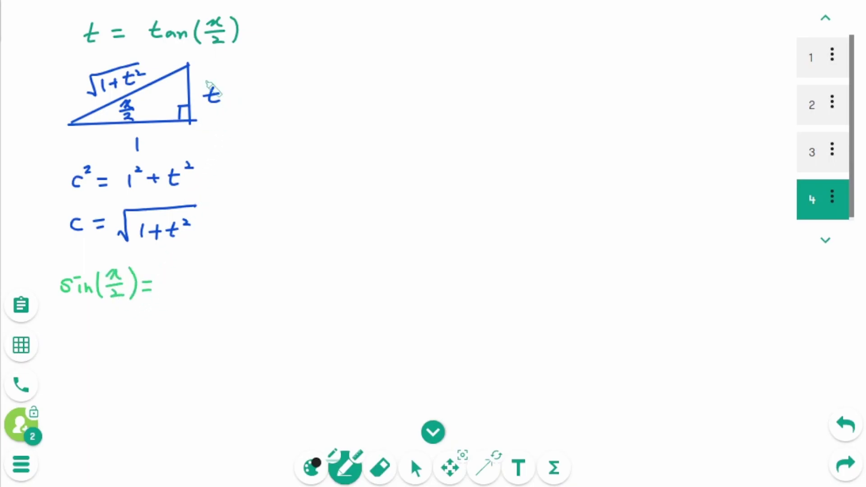
drag(187, 264, 201, 263)
mouse_move(194, 256)
mouse_down()
mouse_move(200, 270)
mouse_move(230, 278)
mouse_up()
mouse_move(167, 299)
mouse_down()
mouse_move(227, 285)
mouse_move(184, 310)
mouse_move(200, 305)
mouse_up()
mouse_move(195, 300)
mouse_down()
mouse_move(195, 311)
mouse_move(215, 302)
mouse_up()
mouse_move(208, 296)
mouse_down()
mouse_move(216, 309)
mouse_move(229, 294)
mouse_up()
drag(68, 348, 68, 359)
- Write cos(x/2) = 1/√(1+t²) below it
mouse_move(72, 353)
mouse_down()
mouse_move(101, 368)
mouse_move(121, 350)
mouse_up()
mouse_move(120, 343)
mouse_down()
mouse_move(114, 352)
mouse_move(124, 356)
mouse_up()
mouse_move(115, 362)
mouse_down()
mouse_move(132, 368)
mouse_move(154, 359)
mouse_up()
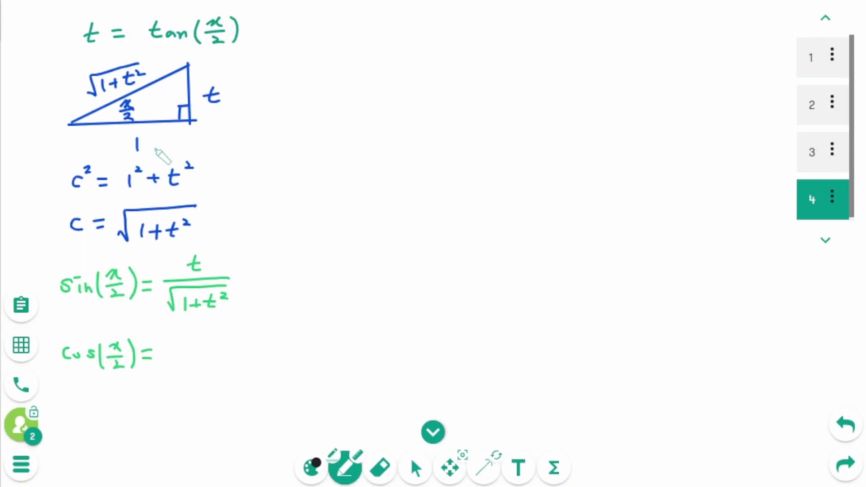
mouse_move(198, 338)
mouse_down()
mouse_move(199, 347)
mouse_move(226, 348)
mouse_up()
mouse_move(170, 369)
mouse_down()
mouse_move(225, 357)
mouse_move(186, 383)
mouse_move(196, 384)
mouse_up()
drag(190, 378, 218, 383)
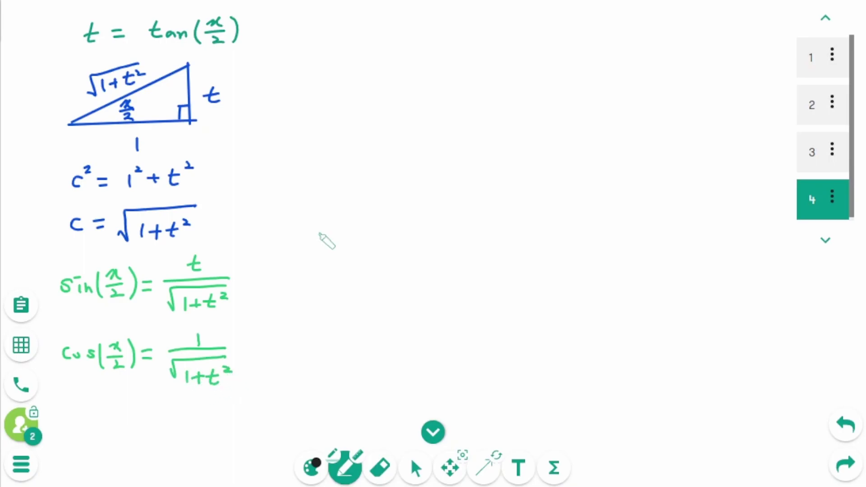
- Star the sine double-angle identity and begin writing sin2θ = 2 in red
drag(298, 21, 326, 35)
drag(343, 22, 352, 24)
drag(350, 32, 383, 32)
mouse_move(400, 31)
mouse_down()
mouse_move(455, 39)
mouse_move(473, 26)
mouse_up()
- Complete sin2θ = 2sinθcosθ and underline the 2θ
mouse_move(471, 32)
mouse_down()
mouse_move(472, 39)
mouse_move(518, 40)
mouse_up()
mouse_move(527, 31)
mouse_down()
mouse_move(531, 40)
mouse_move(552, 28)
mouse_up()
drag(546, 33, 563, 32)
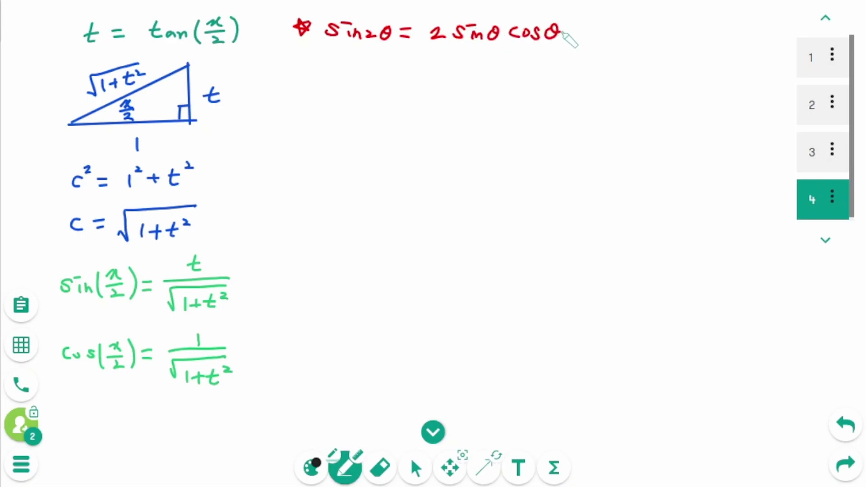
drag(366, 45, 397, 46)
- Beside the identity, set 2θ = x and deduce θ = x/2
mouse_move(643, 27)
mouse_down()
mouse_move(652, 36)
mouse_move(663, 26)
mouse_up()
drag(659, 32, 694, 27)
drag(683, 35, 718, 39)
drag(717, 24, 708, 40)
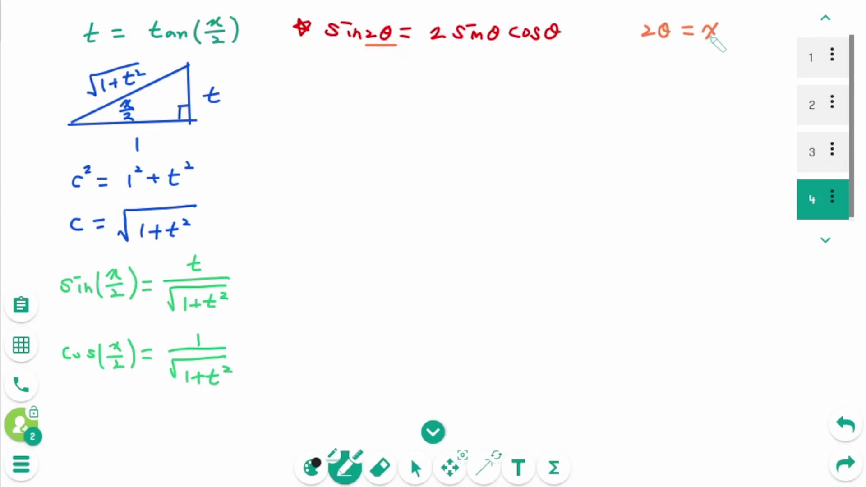
drag(664, 72, 663, 73)
drag(658, 78, 691, 73)
mouse_move(680, 79)
mouse_down()
mouse_move(715, 77)
mouse_move(706, 78)
mouse_up()
mouse_move(701, 79)
mouse_down()
mouse_move(723, 79)
mouse_move(721, 92)
mouse_up()
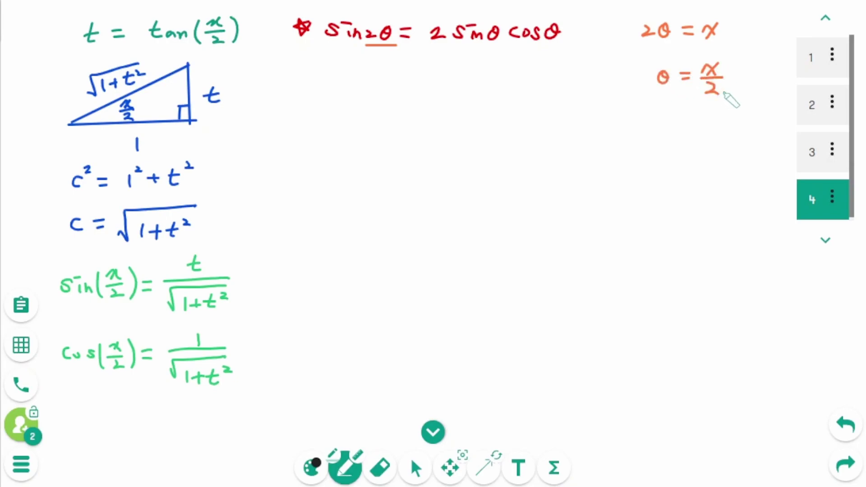
- Rewrite the identity as sin x = 2sin(x/2)cos(x/2)
mouse_move(346, 67)
mouse_down()
mouse_move(337, 78)
mouse_move(358, 67)
mouse_up()
drag(355, 72, 367, 78)
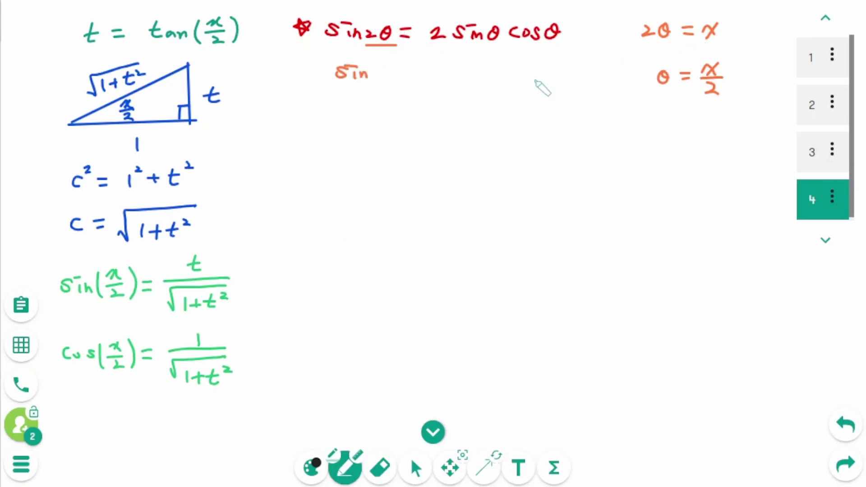
drag(381, 69, 388, 78)
drag(394, 68, 387, 79)
drag(401, 72, 458, 75)
drag(469, 66, 488, 76)
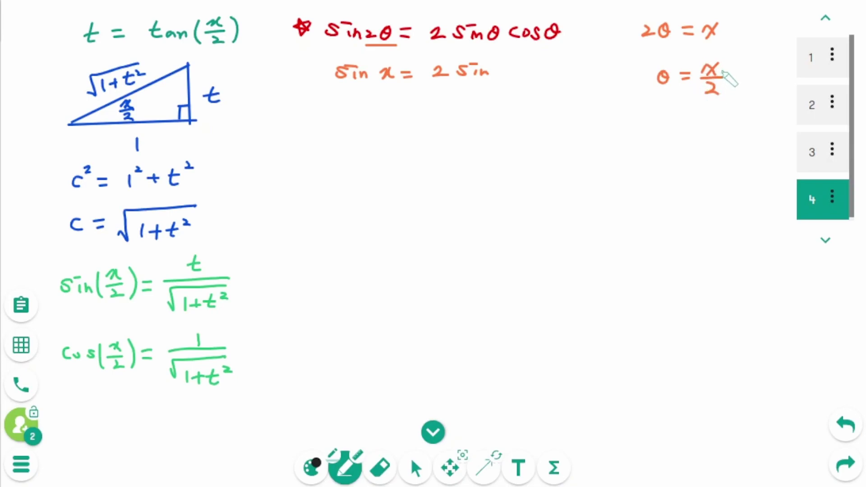
drag(500, 59, 507, 68)
drag(511, 59, 501, 69)
mouse_move(497, 71)
mouse_down()
mouse_move(514, 72)
mouse_move(513, 82)
mouse_move(496, 83)
mouse_up()
mouse_move(518, 59)
mouse_down()
mouse_move(523, 81)
mouse_move(572, 83)
mouse_move(592, 68)
mouse_up()
mouse_move(594, 57)
mouse_down()
mouse_move(586, 67)
mouse_move(604, 88)
mouse_up()
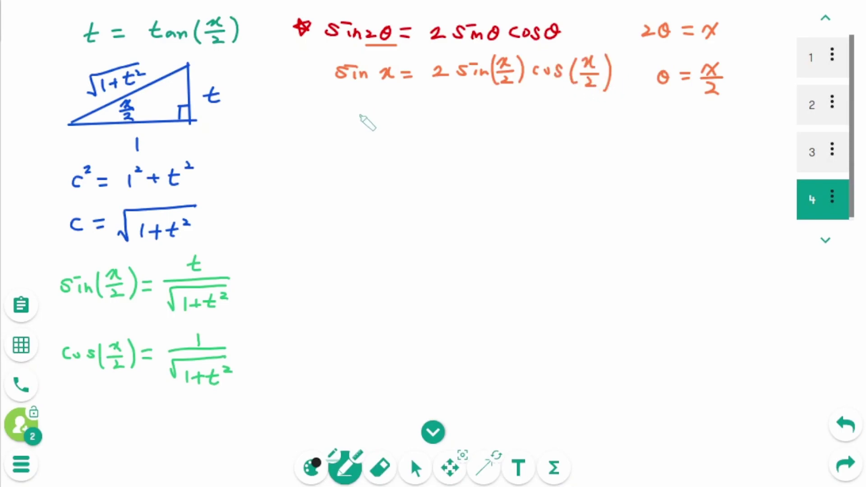
- In purple, begin sin x = 2·t/√(1+t²) by substituting the sin(x/2) value
drag(350, 117, 339, 127)
drag(353, 114, 396, 128)
mouse_move(396, 118)
mouse_down()
mouse_move(384, 129)
mouse_move(409, 121)
mouse_up()
drag(398, 127, 435, 132)
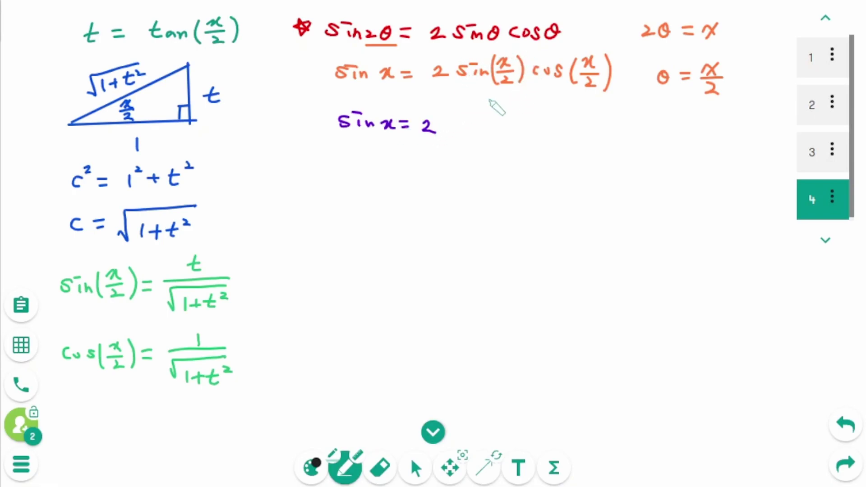
click(445, 126)
drag(472, 112, 510, 125)
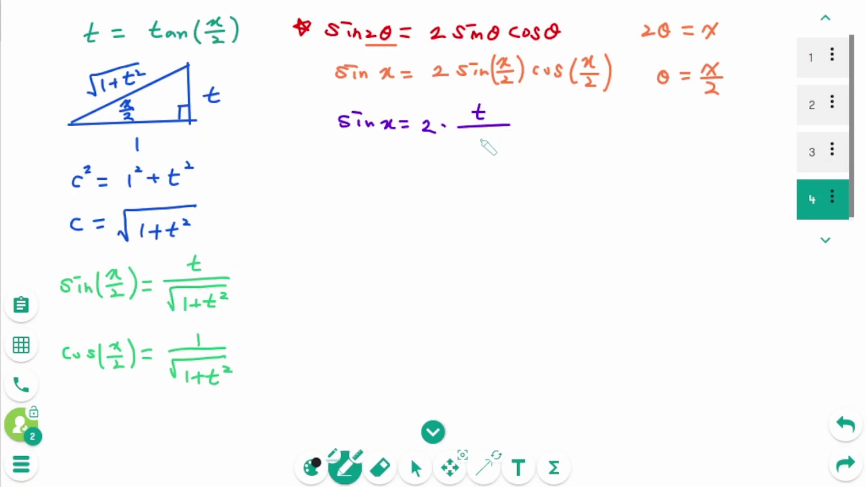
mouse_move(459, 138)
mouse_down()
mouse_move(506, 131)
mouse_move(475, 151)
mouse_move(490, 143)
mouse_up()
mouse_move(484, 139)
mouse_down()
mouse_move(484, 150)
mouse_move(501, 153)
mouse_up()
drag(494, 143, 516, 144)
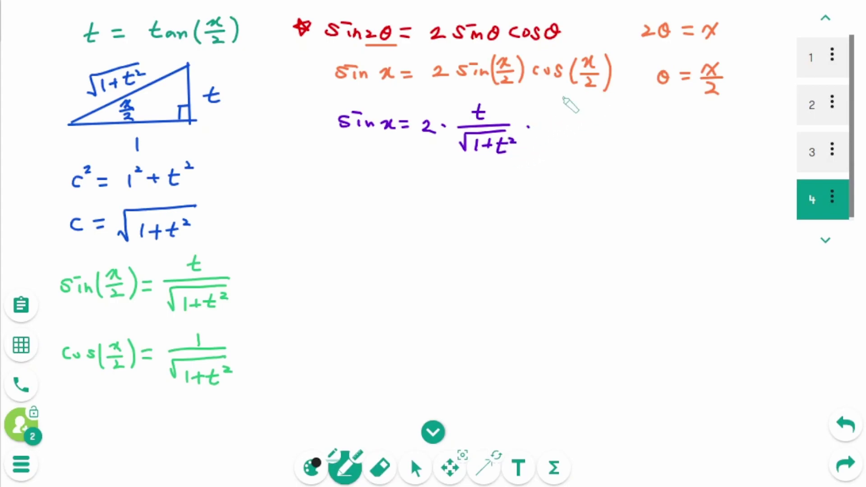